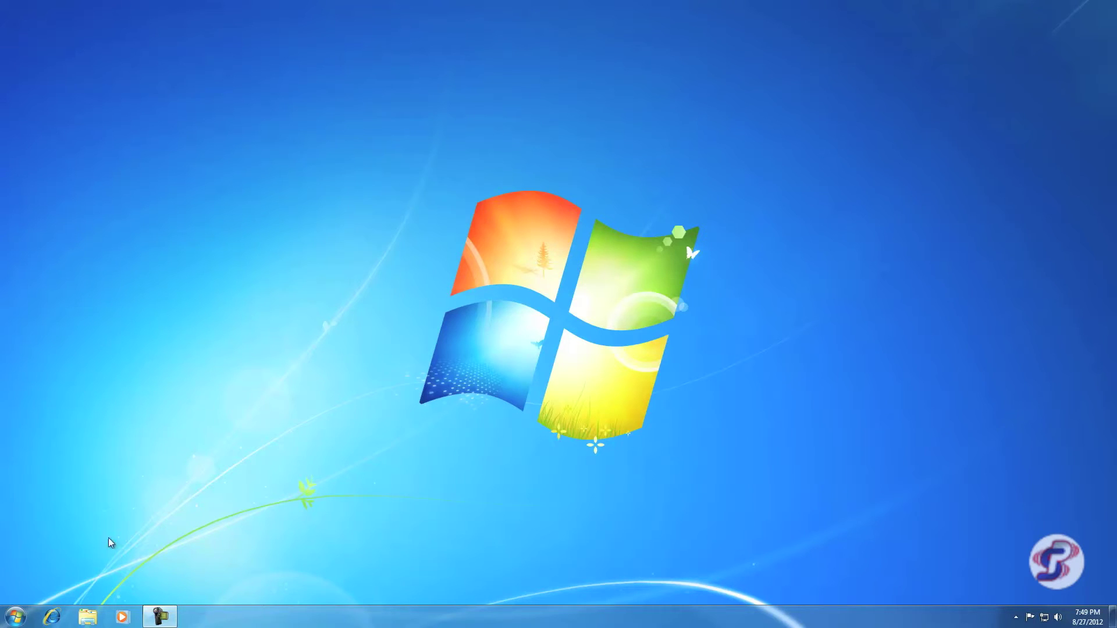
# Open Sound via Start > Control Panel > Hardware and Sound, then minimize Control Panel
pyautogui.click(16, 617)
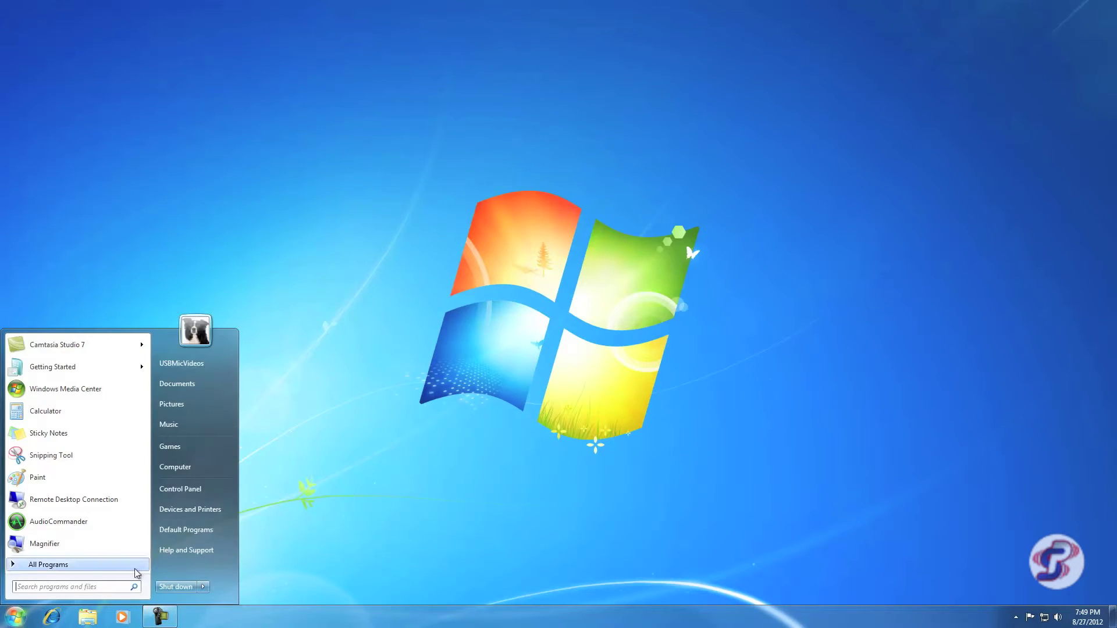
pyautogui.click(195, 491)
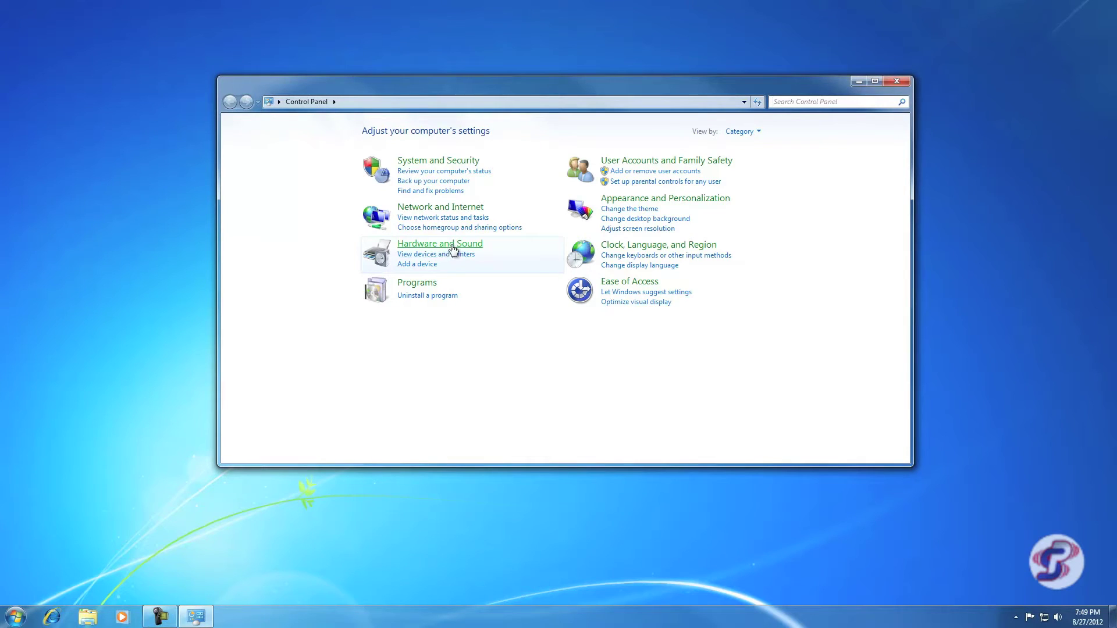
pyautogui.click(471, 245)
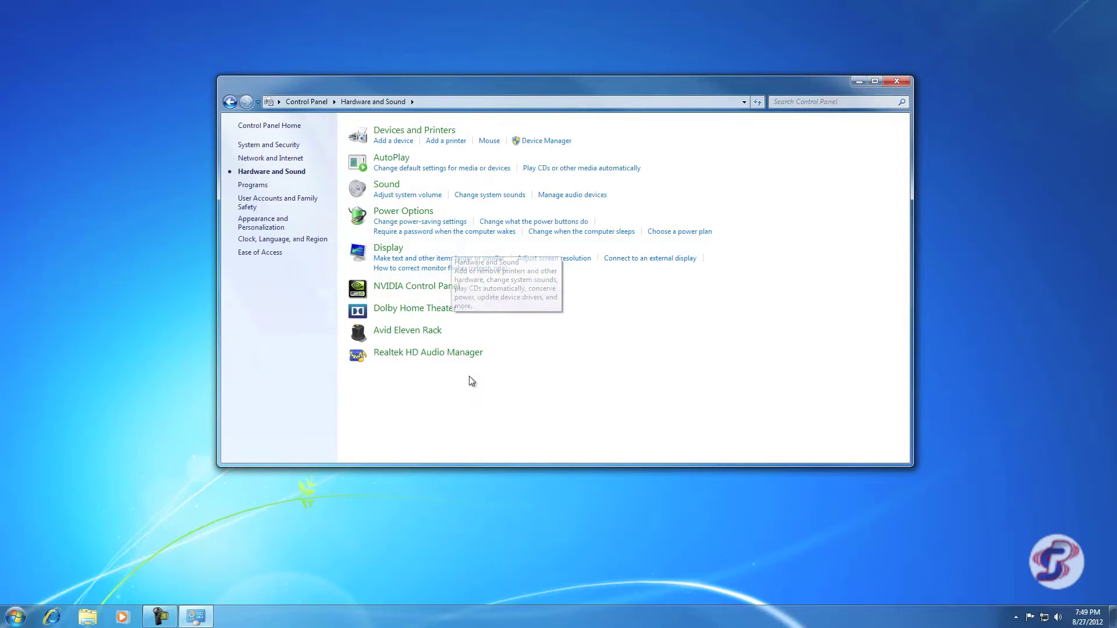
pyautogui.click(387, 185)
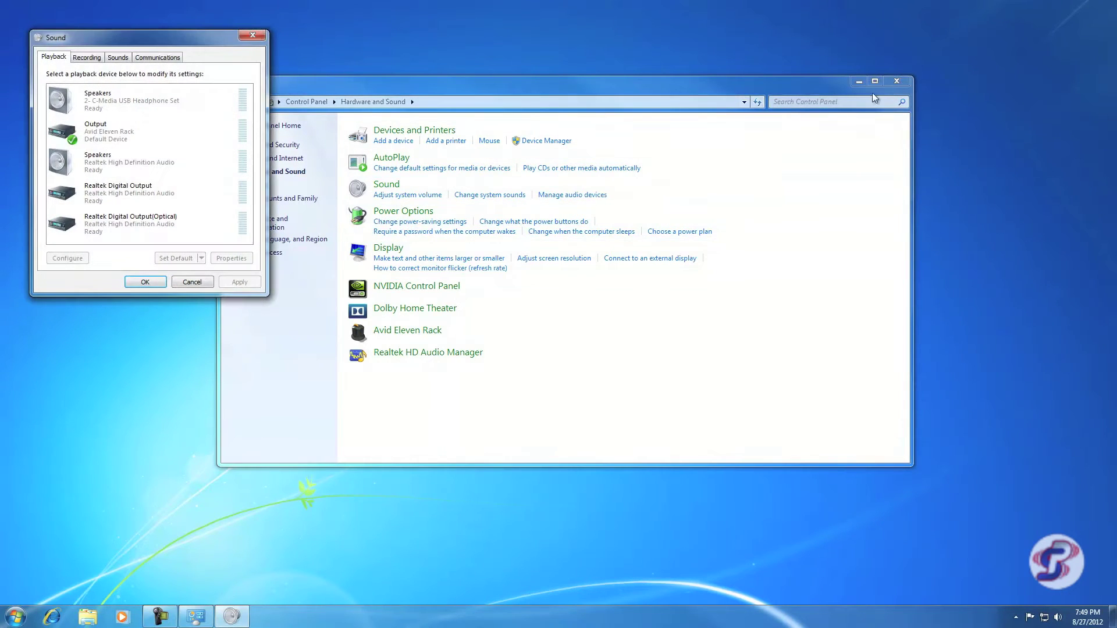
pyautogui.click(859, 81)
pyautogui.moveTo(173, 40); pyautogui.dragTo(577, 183)
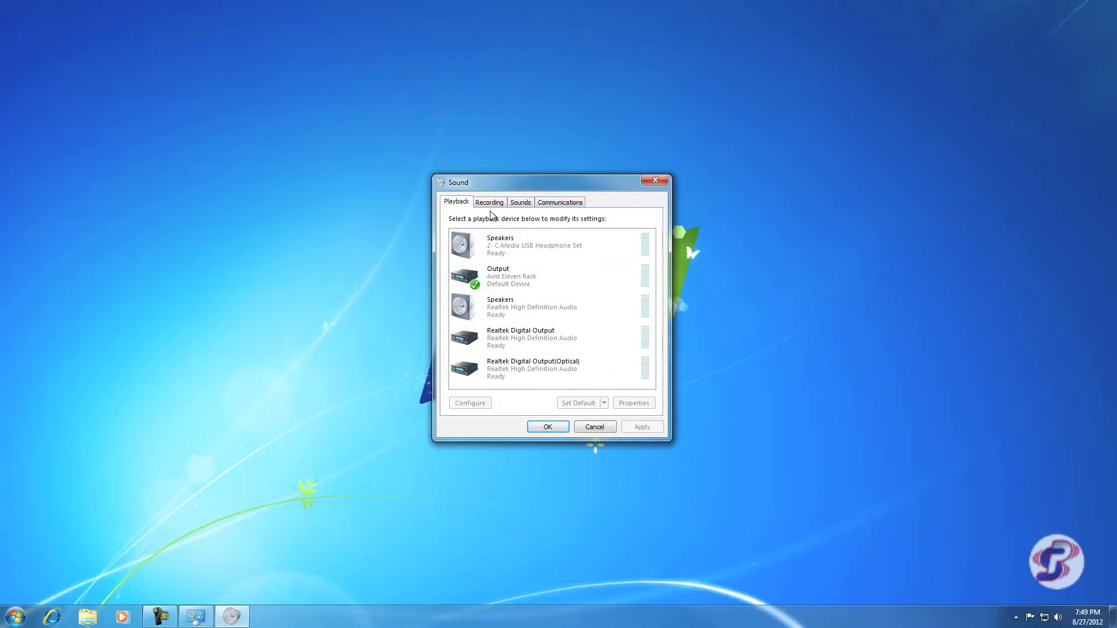
pyautogui.click(489, 204)
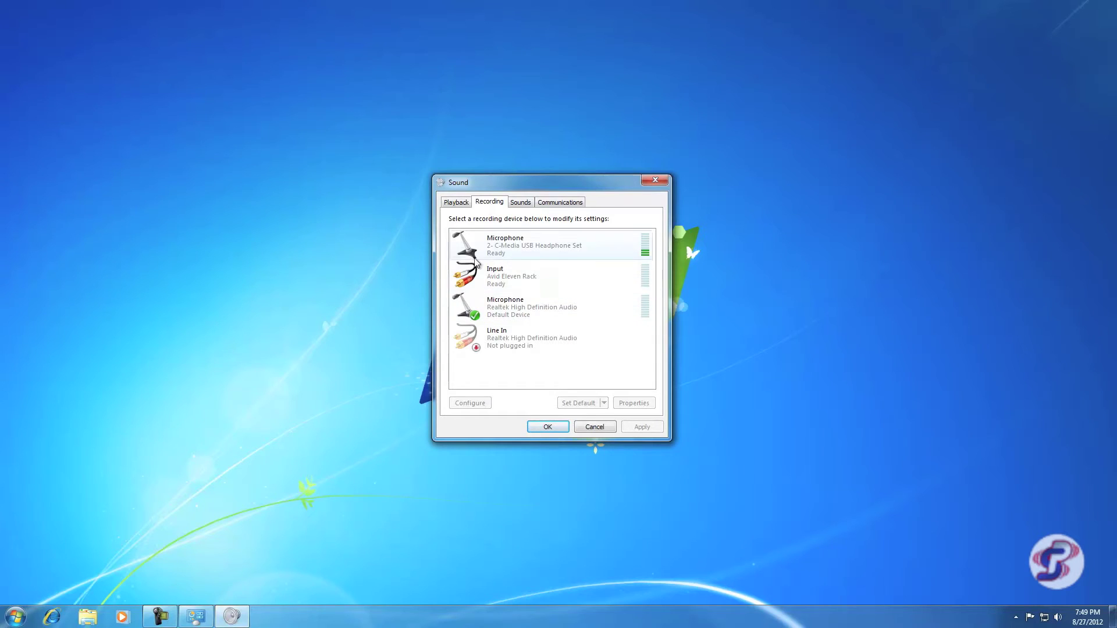
pyautogui.click(456, 202)
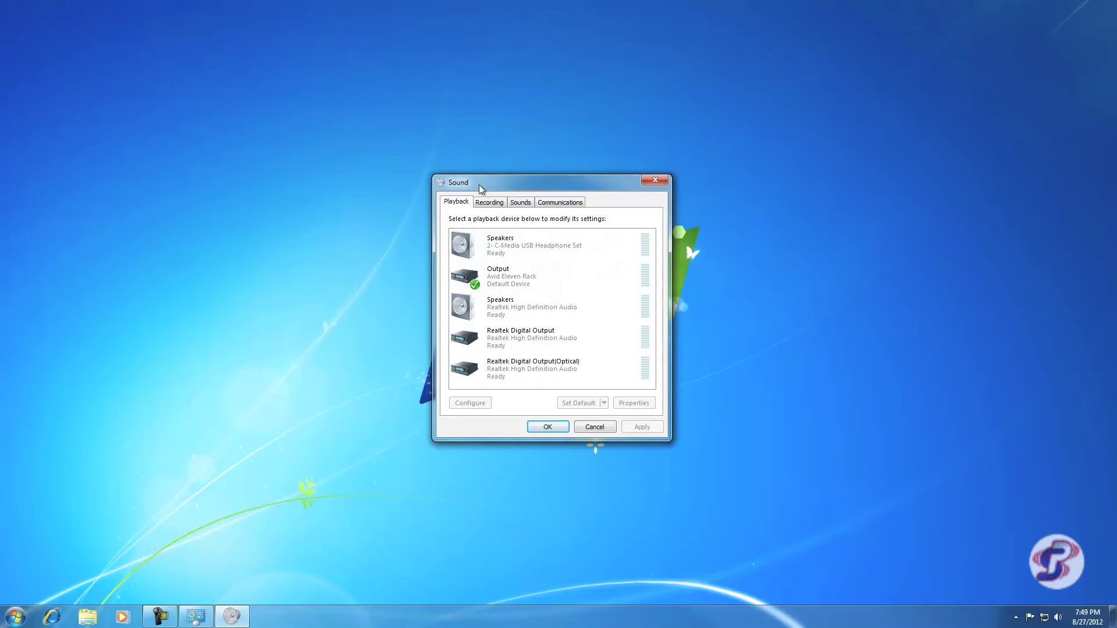
pyautogui.moveTo(496, 183); pyautogui.dragTo(495, 158)
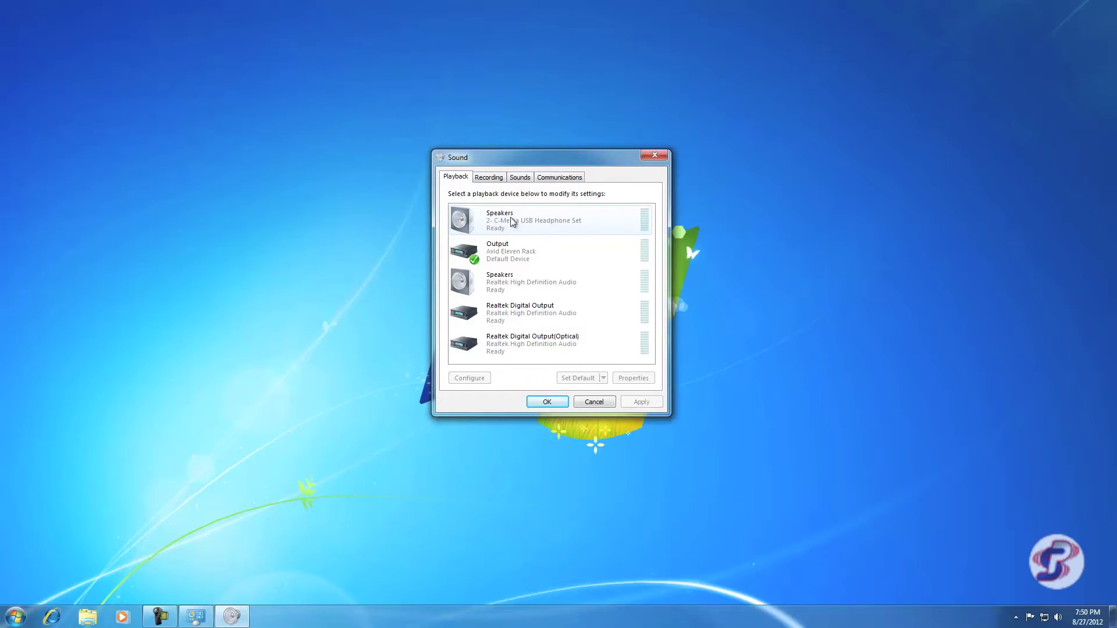
pyautogui.click(494, 179)
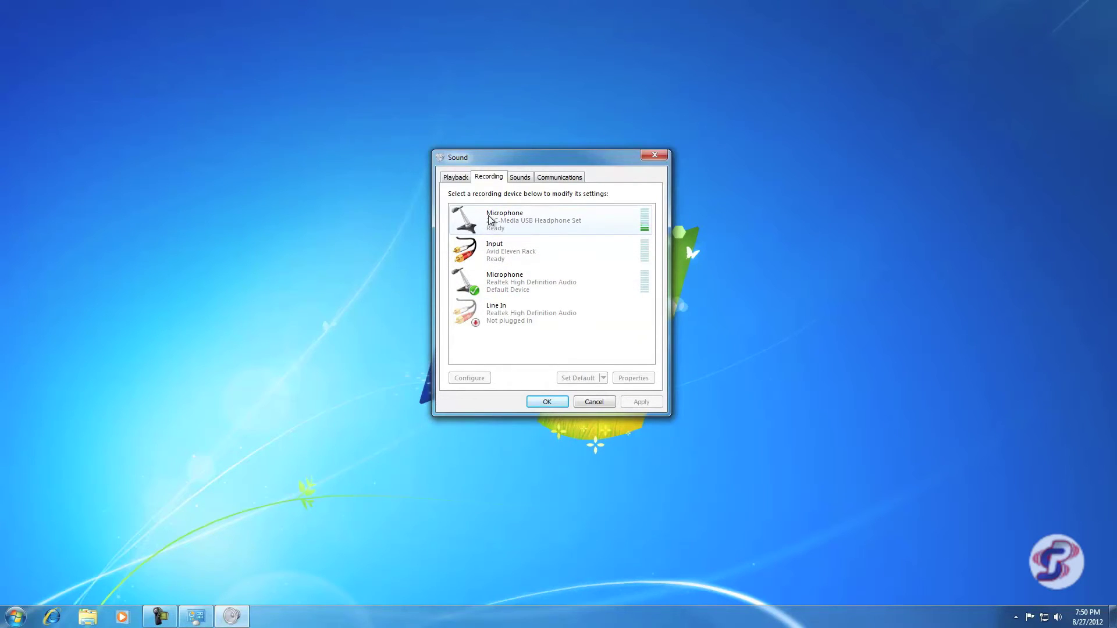
# Set the C-Media USB Headphone Set microphone as the default recording device and open its properties
pyautogui.click(534, 221)
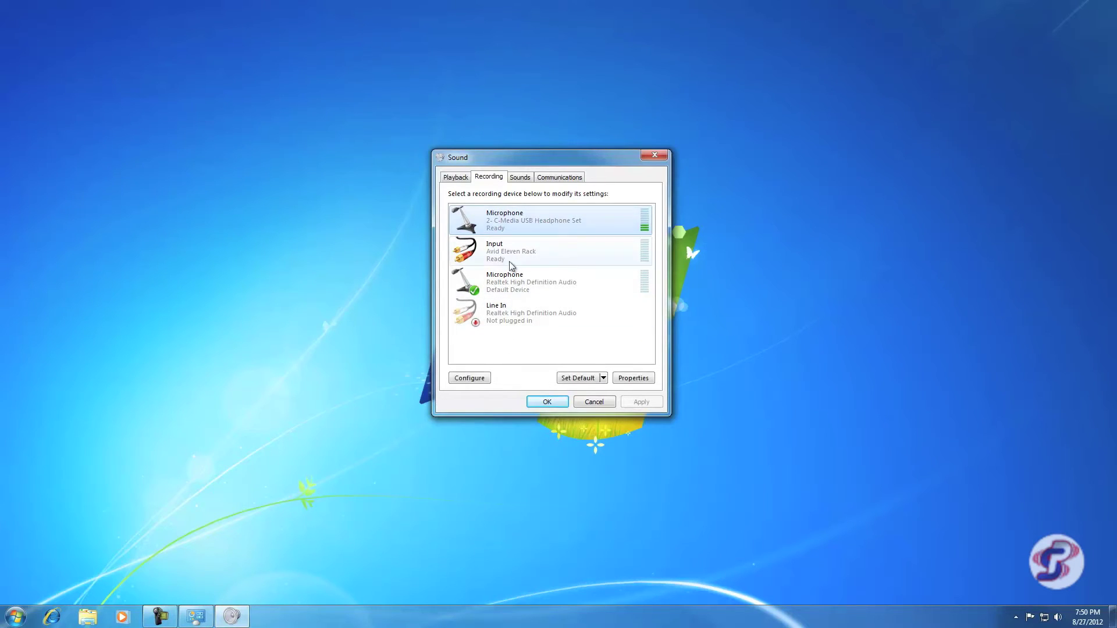
pyautogui.click(569, 379)
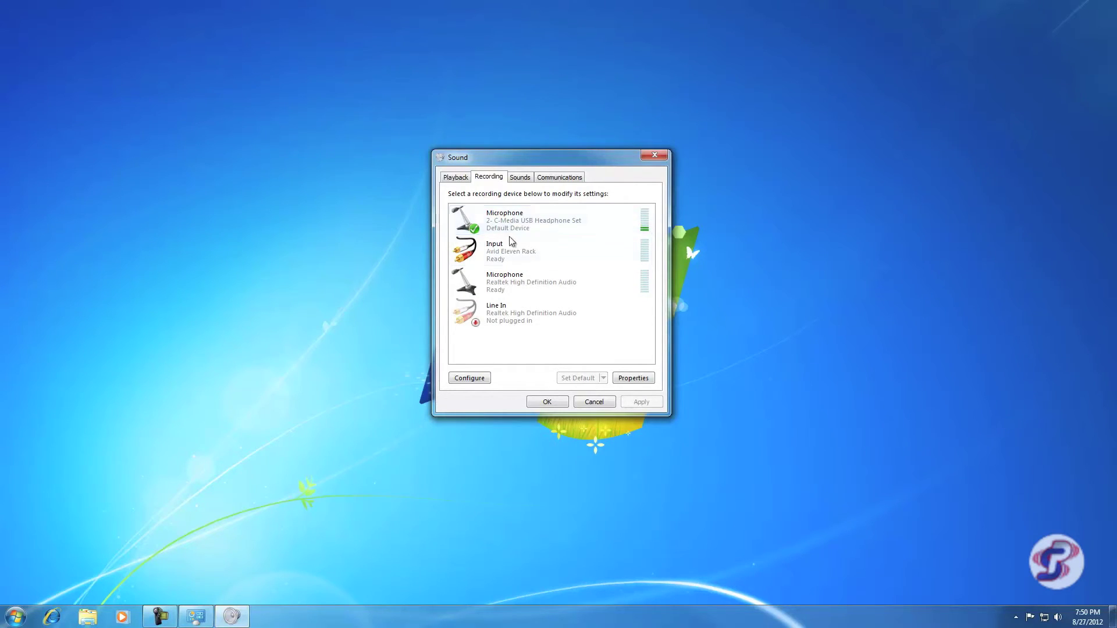
pyautogui.doubleClick(549, 216)
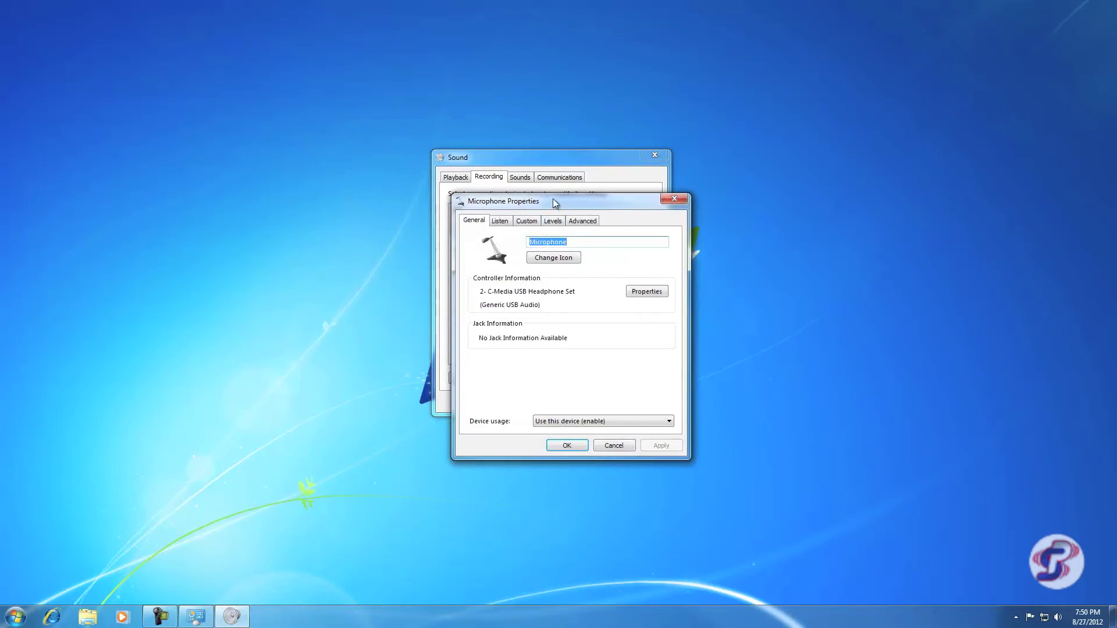
pyautogui.moveTo(553, 197); pyautogui.dragTo(476, 152)
pyautogui.click(594, 152)
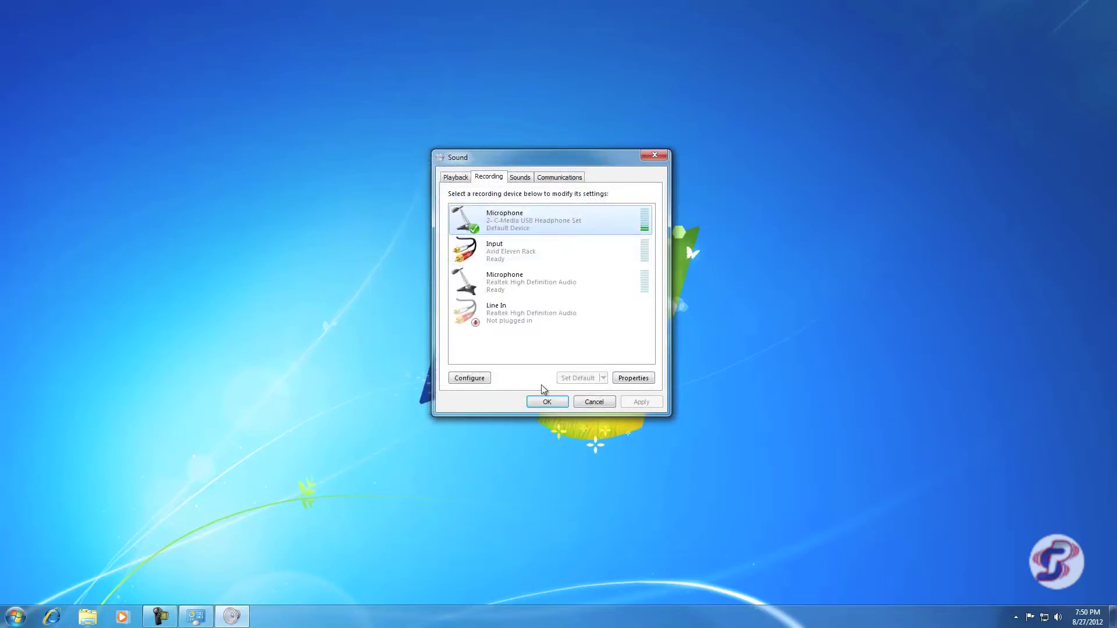
pyautogui.click(627, 378)
pyautogui.moveTo(575, 200); pyautogui.dragTo(550, 158)
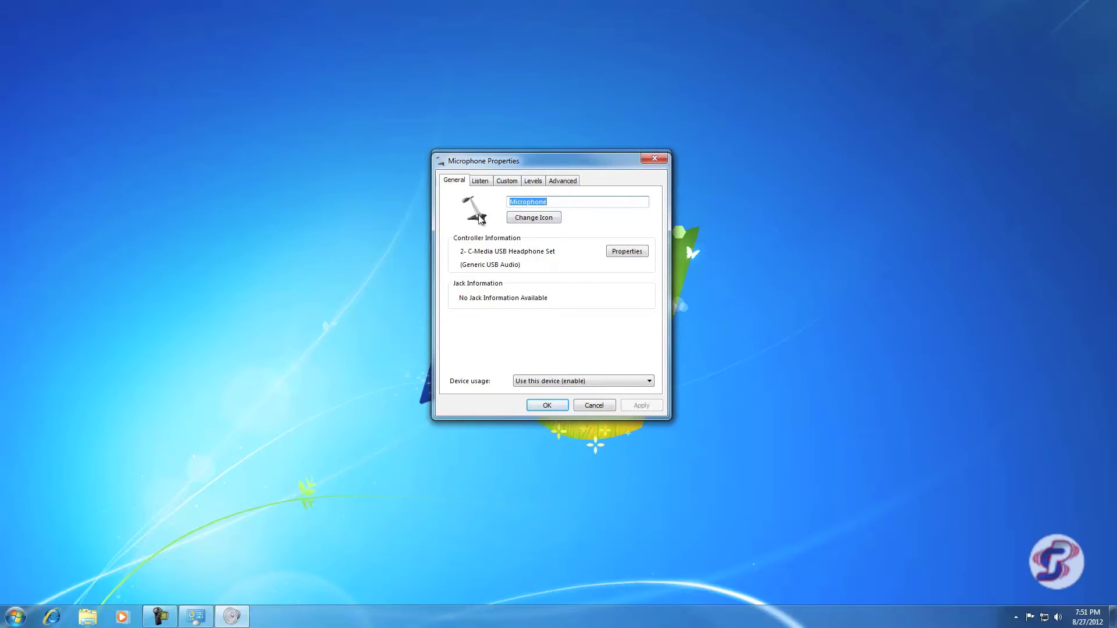
pyautogui.click(533, 181)
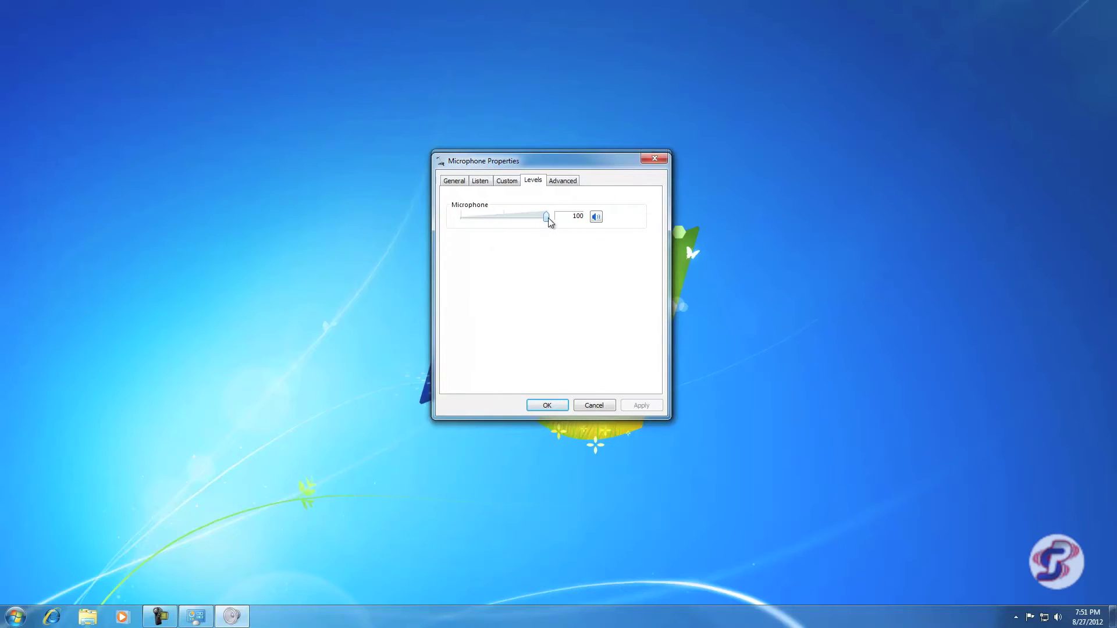
pyautogui.moveTo(548, 220)
pyautogui.mouseDown()
pyautogui.moveTo(467, 219)
pyautogui.moveTo(568, 219)
pyautogui.mouseUp()
pyautogui.click(596, 219)
pyautogui.click(596, 217)
pyautogui.click(504, 184)
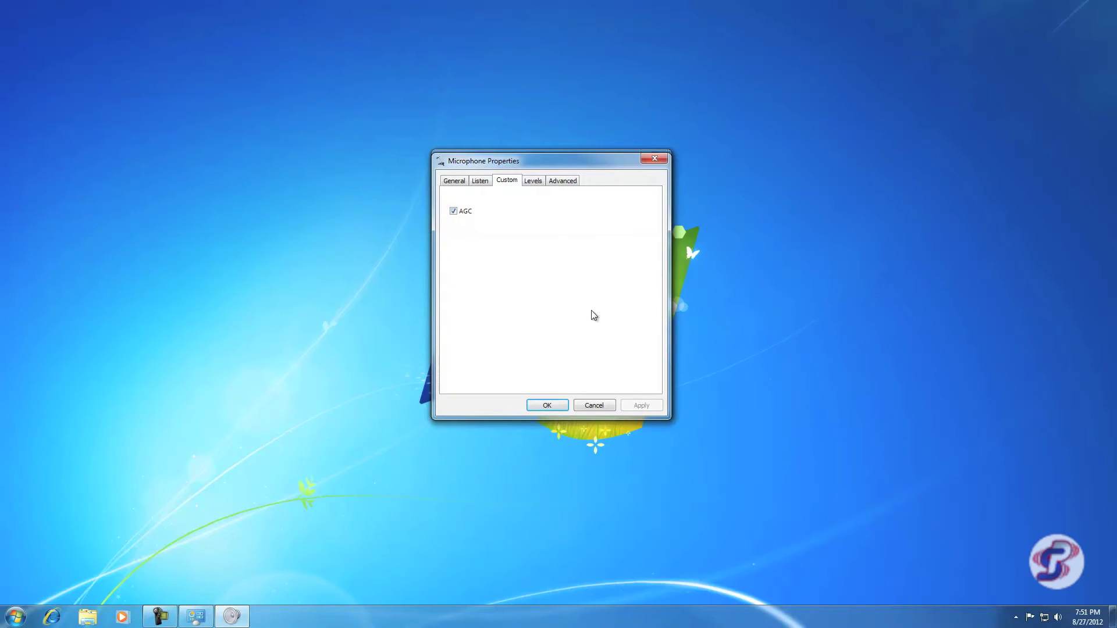
pyautogui.click(548, 405)
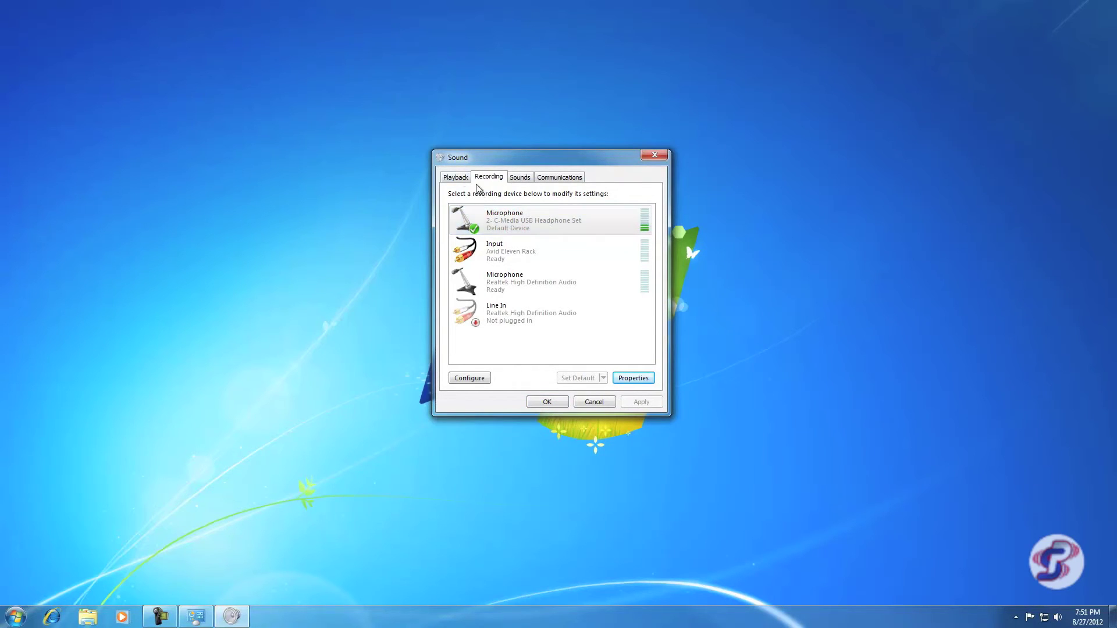
# Show the Playback tab, reposition the Sound dialog, and select Realtek Digital Output
pyautogui.click(458, 176)
pyautogui.moveTo(529, 158)
pyautogui.mouseDown()
pyautogui.moveTo(519, 123)
pyautogui.moveTo(525, 162)
pyautogui.mouseUp()
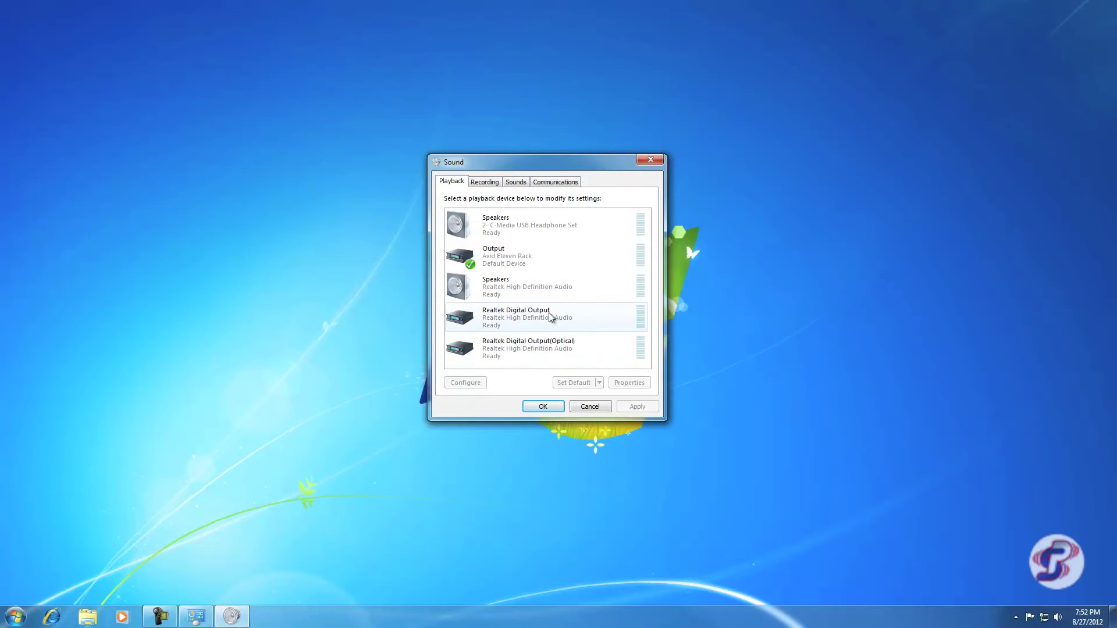
pyautogui.click(504, 317)
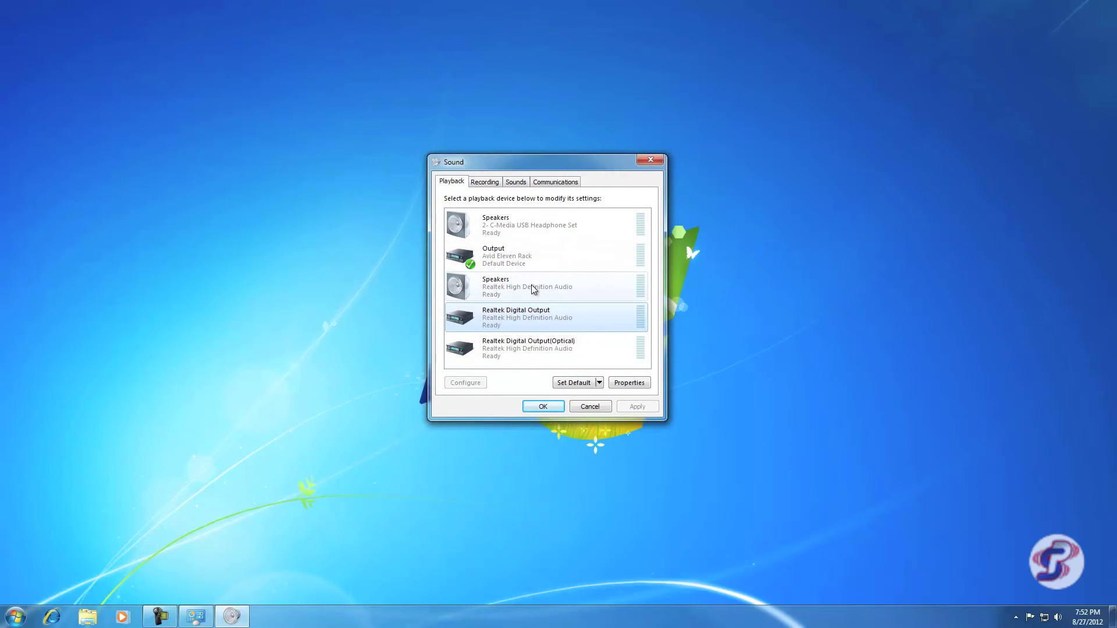
# Open the C-Media USB headset speakers' Levels page, showing Speakers 74 and Microphone 75
pyautogui.click(521, 235)
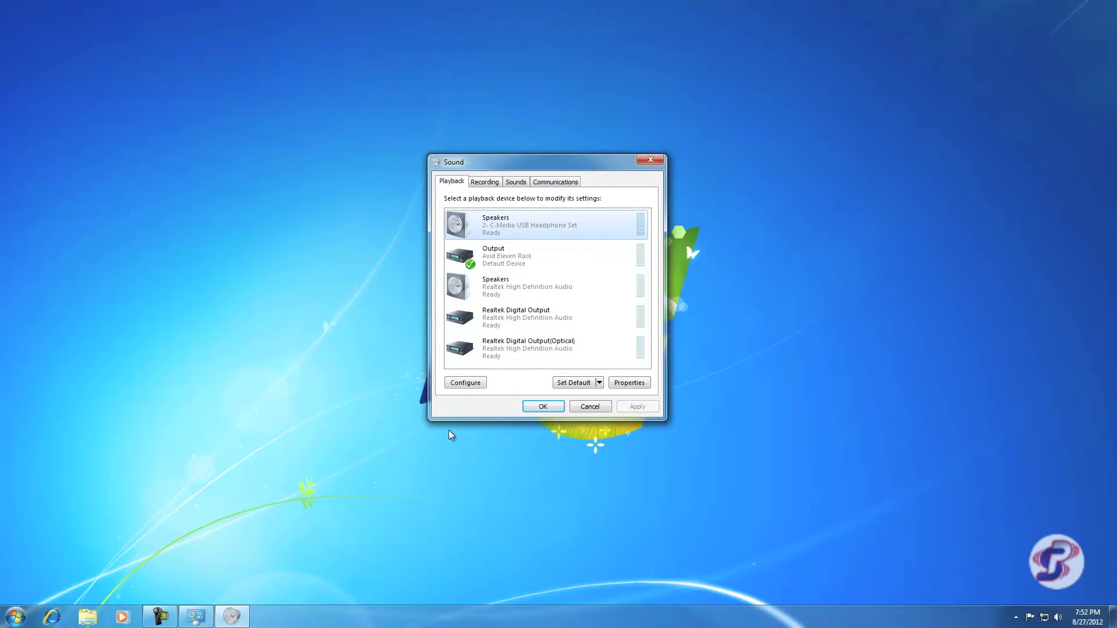
pyautogui.moveTo(584, 162); pyautogui.dragTo(583, 196)
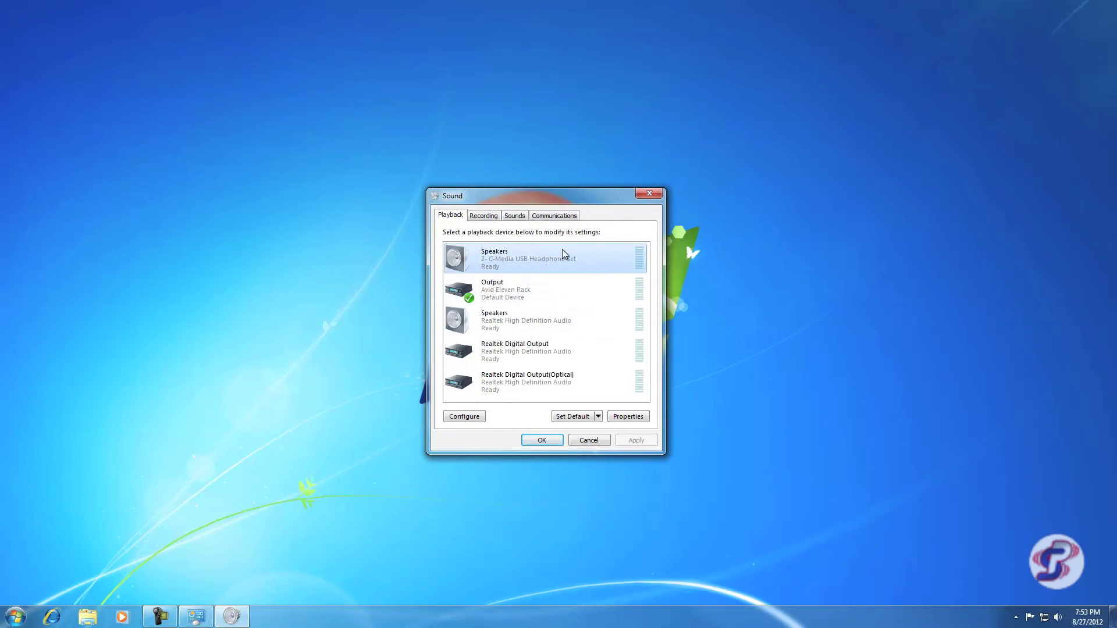
pyautogui.doubleClick(580, 253)
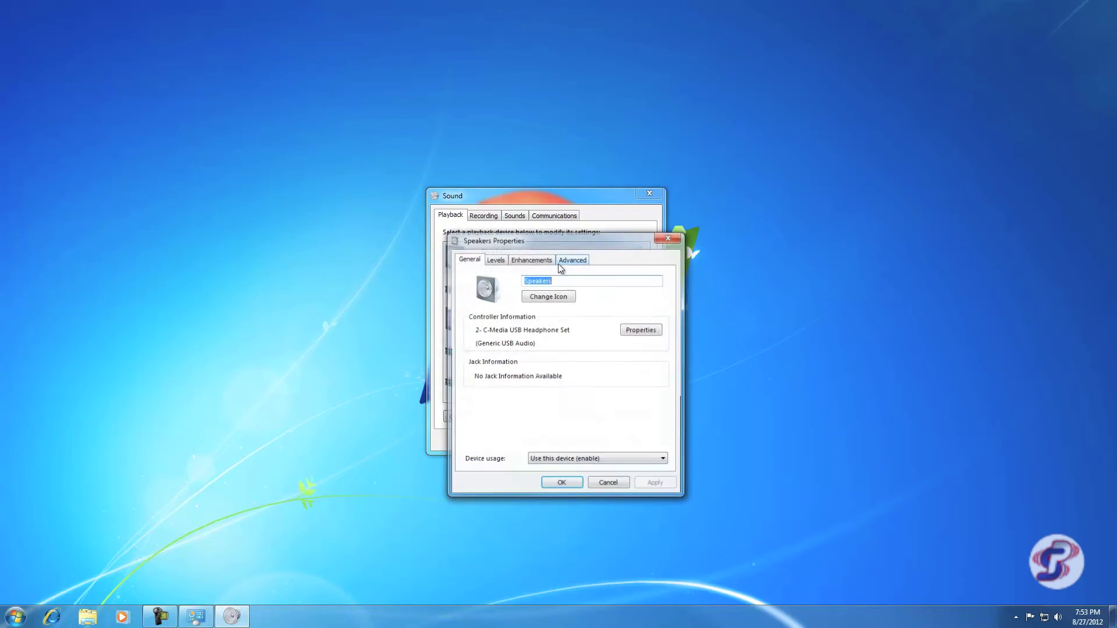
pyautogui.click(668, 238)
pyautogui.click(626, 417)
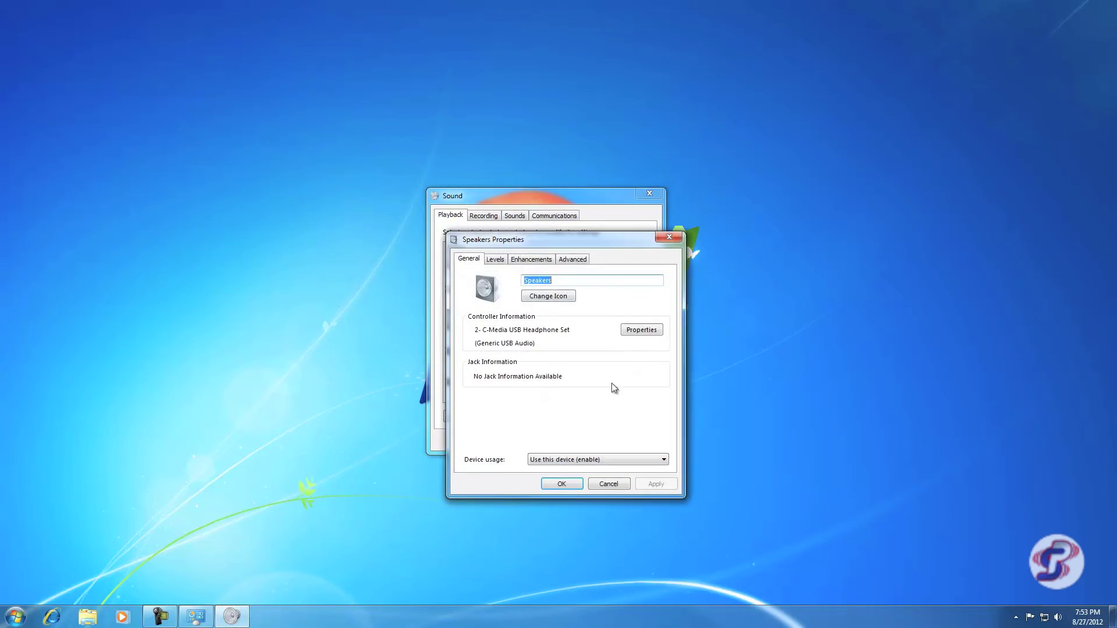
pyautogui.moveTo(572, 243)
pyautogui.mouseDown()
pyautogui.moveTo(547, 162)
pyautogui.moveTo(558, 226)
pyautogui.mouseUp()
pyautogui.click(473, 176)
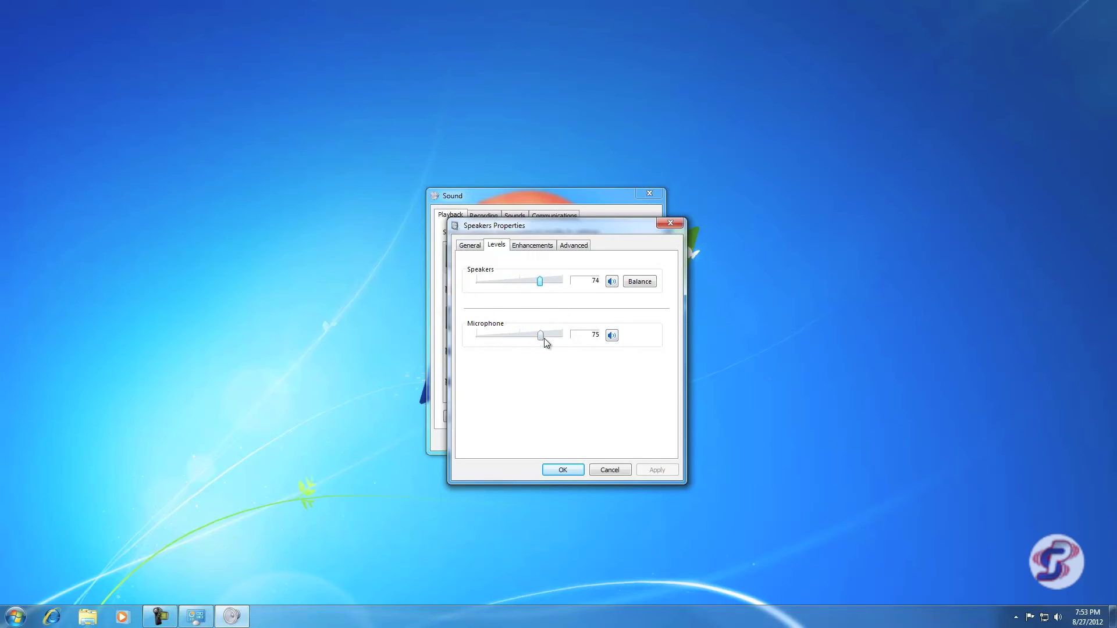
# Set the headset's Microphone monitoring level to 76, toggling mute so it ends unmuted
pyautogui.moveTo(544, 338)
pyautogui.mouseDown()
pyautogui.moveTo(516, 337)
pyautogui.moveTo(556, 337)
pyautogui.moveTo(530, 339)
pyautogui.moveTo(541, 338)
pyautogui.mouseUp()
pyautogui.click(611, 336)
pyautogui.click(612, 336)
# Confirm Speakers Properties and the Sound dialog with OK to apply the audio settings
pyautogui.click(563, 469)
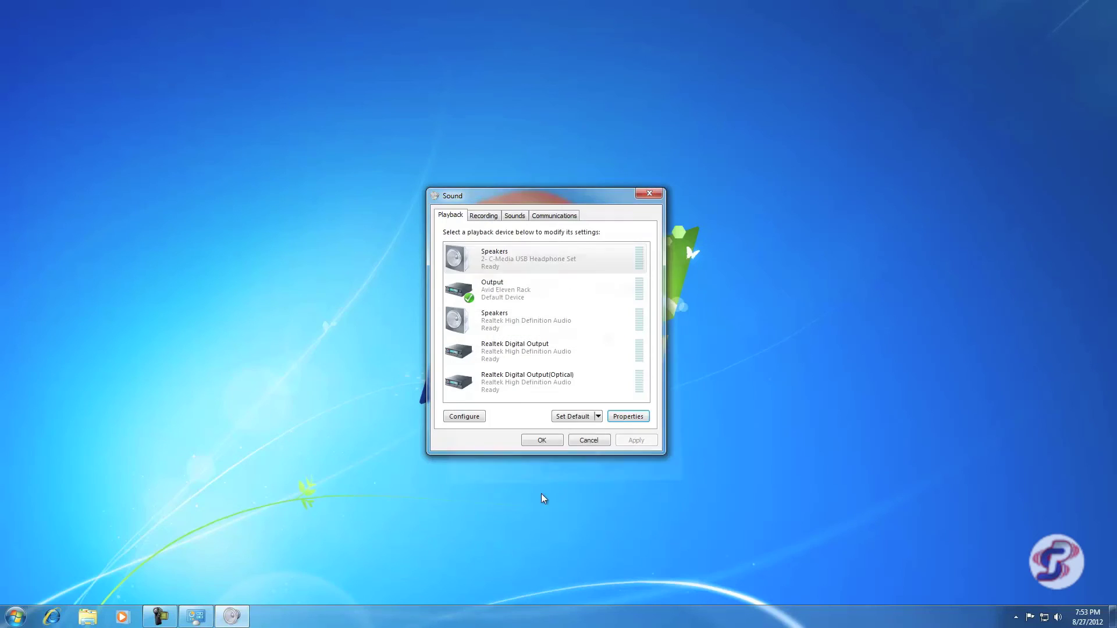
pyautogui.moveTo(514, 198)
pyautogui.mouseDown()
pyautogui.moveTo(463, 194)
pyautogui.moveTo(534, 197)
pyautogui.mouseUp()
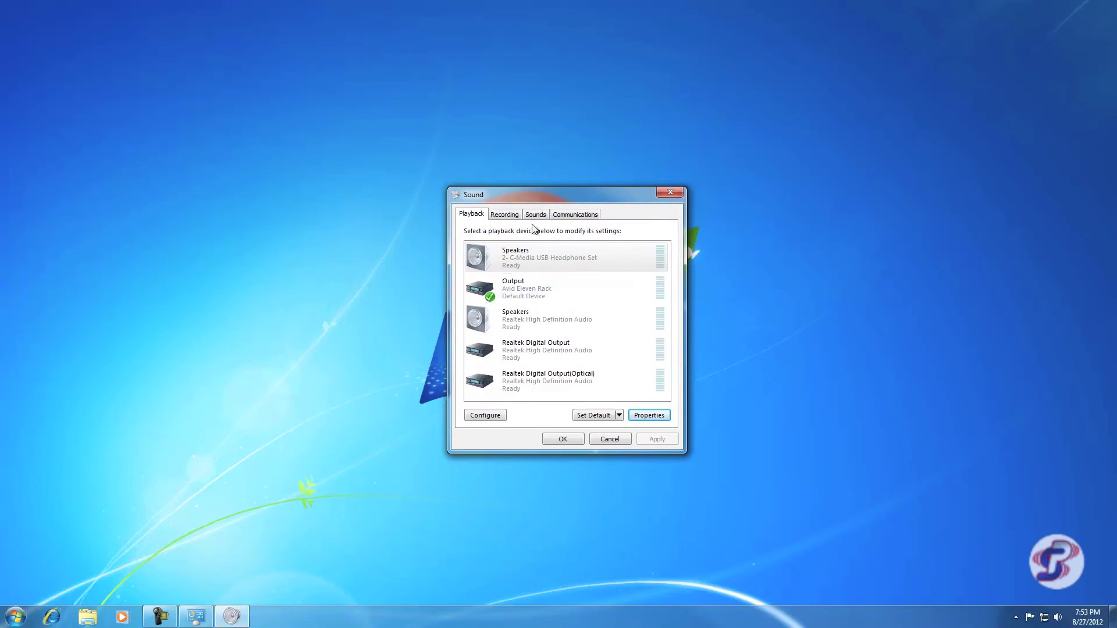
pyautogui.click(568, 441)
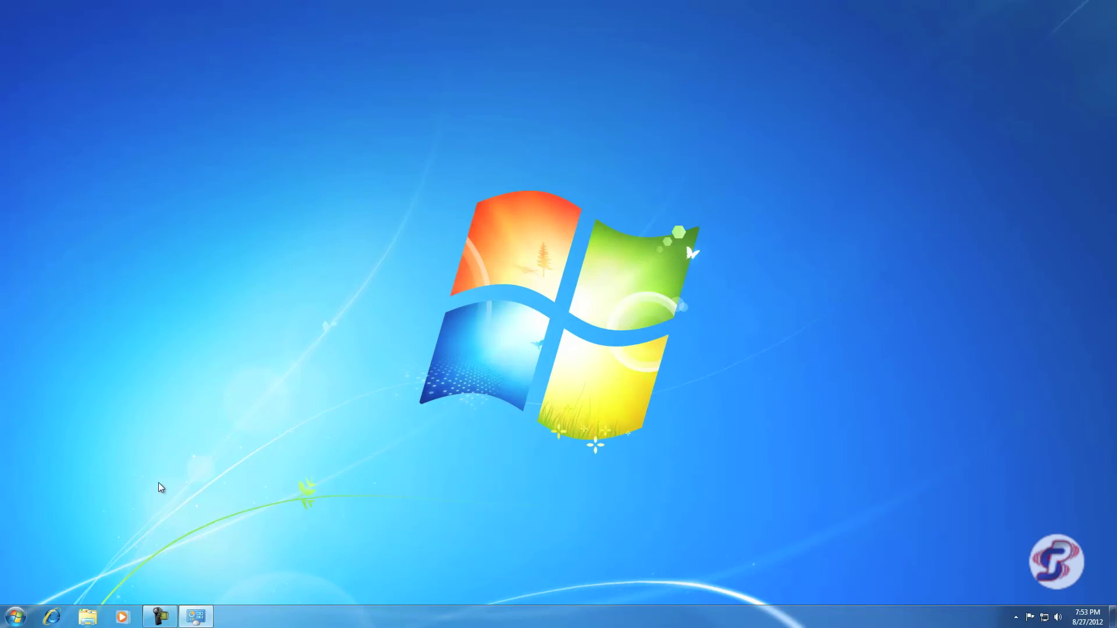
pyautogui.click(16, 617)
# Launch Sound Recorder from All Programs > Accessories, center its window, and start recording
pyautogui.click(62, 565)
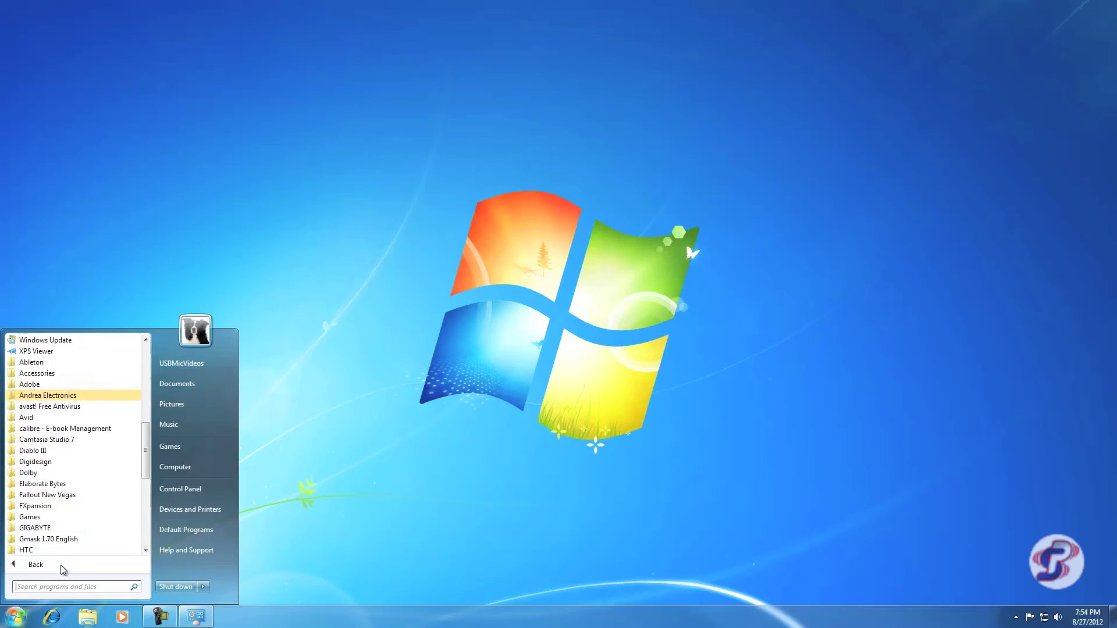
pyautogui.click(57, 373)
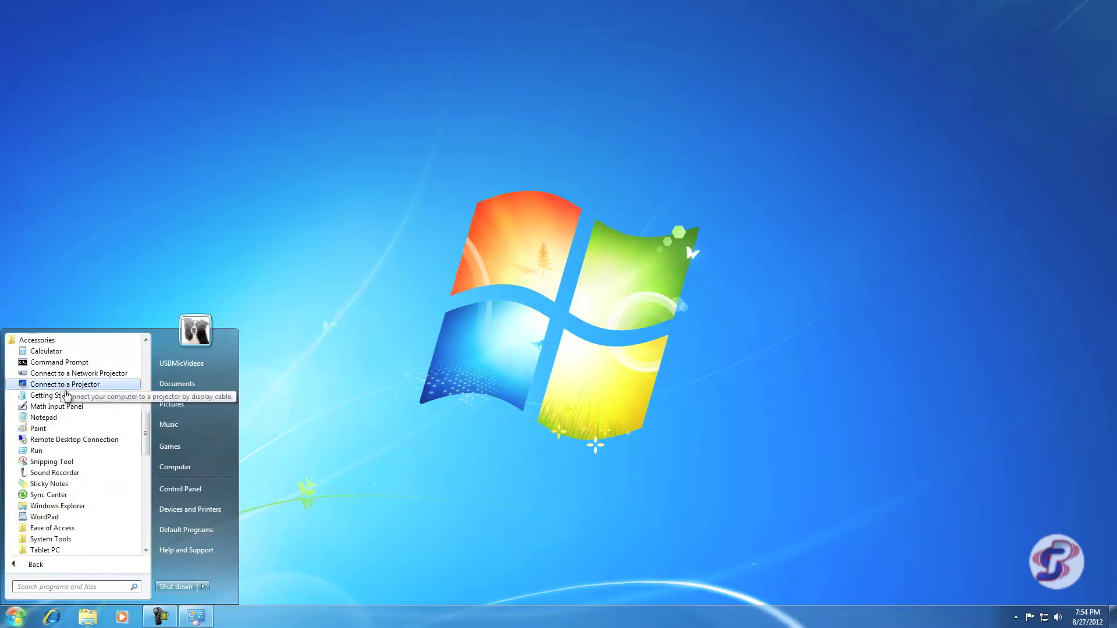
pyautogui.click(58, 472)
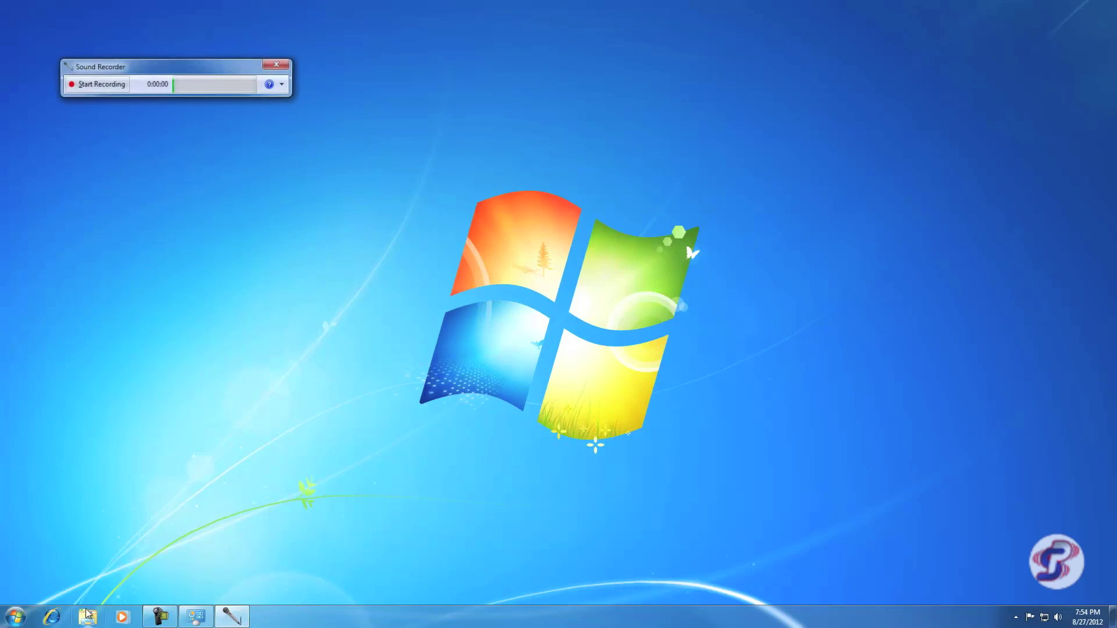
pyautogui.moveTo(148, 67); pyautogui.dragTo(476, 374)
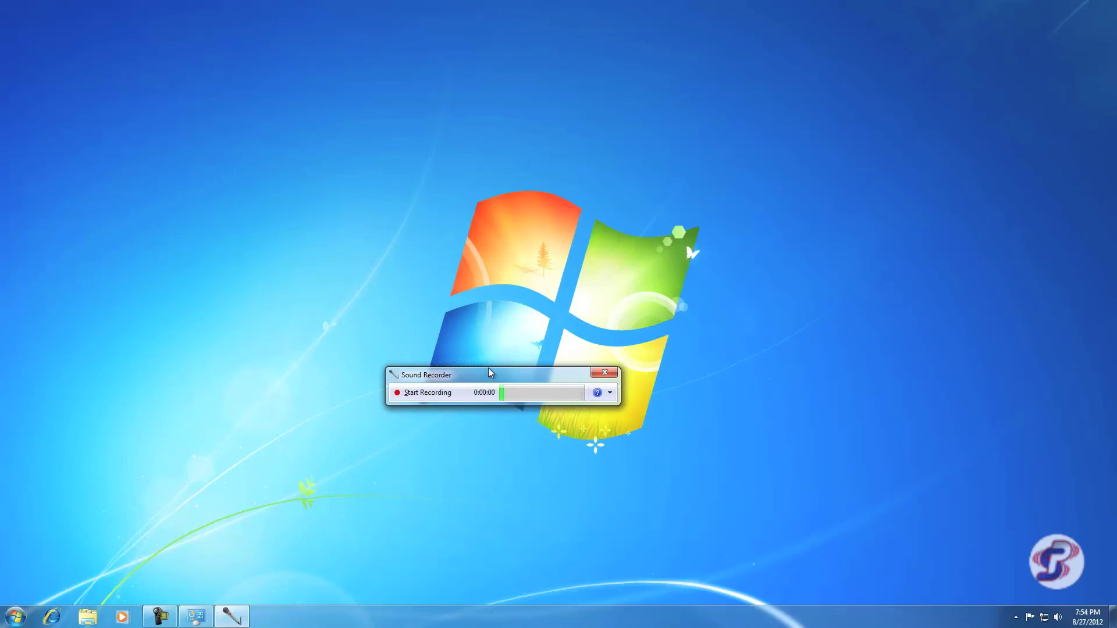
pyautogui.moveTo(487, 368); pyautogui.dragTo(523, 309)
pyautogui.click(460, 335)
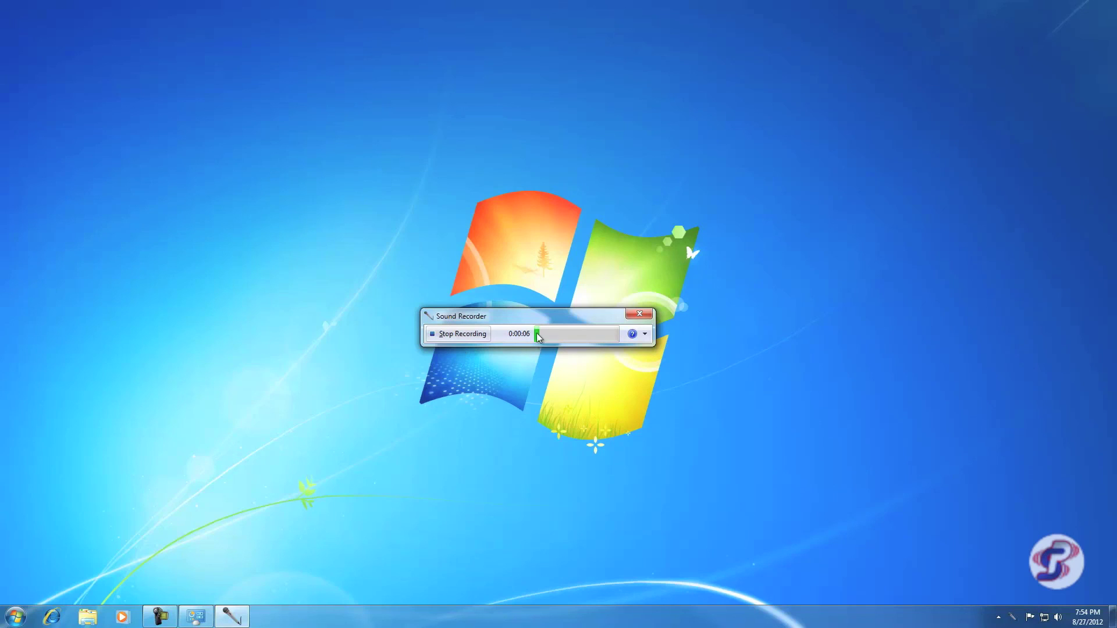
# Stop the recording and save it to the Desktop as usbmictest
pyautogui.click(480, 338)
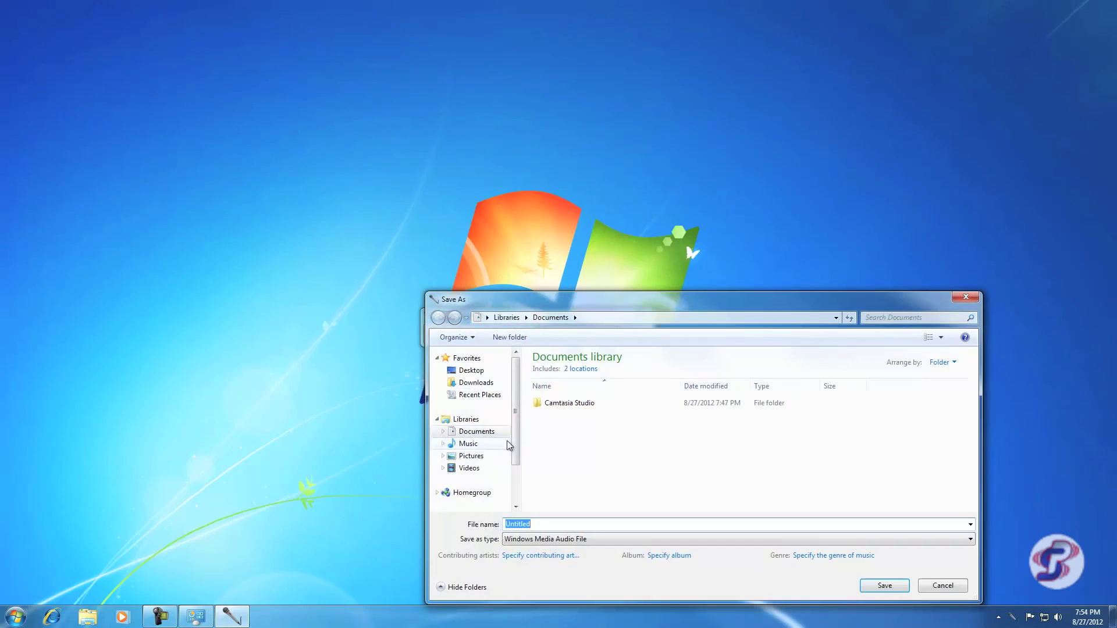
pyautogui.moveTo(582, 303); pyautogui.dragTo(472, 194)
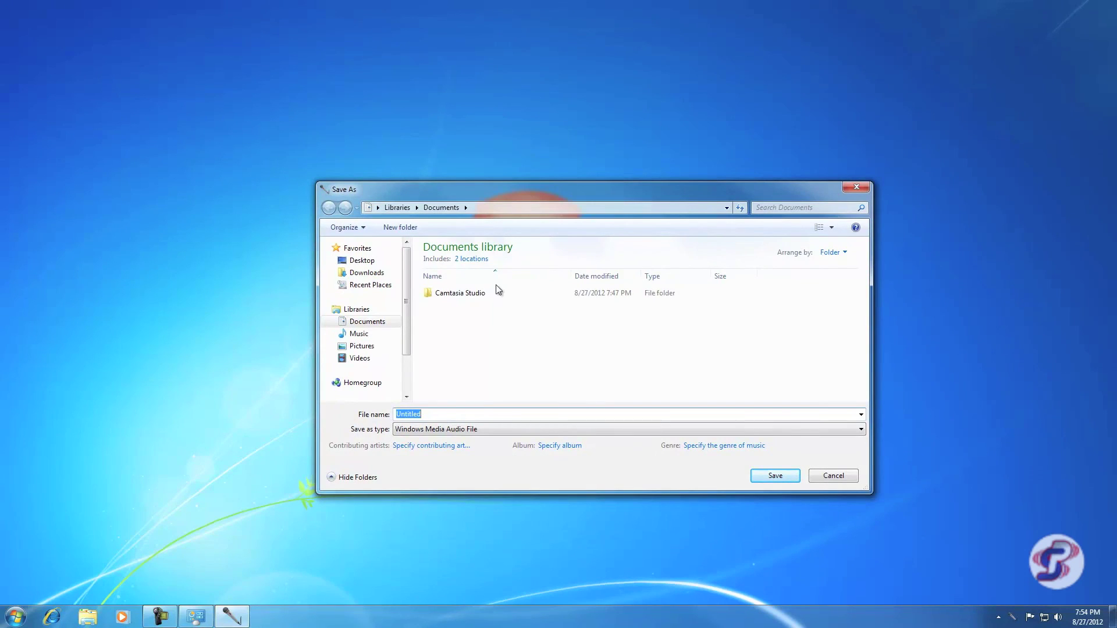
pyautogui.write('In')
pyautogui.press('BackSpace')
pyautogui.press('BackSpace')
pyautogui.write('usbmictest')
pyautogui.click(360, 260)
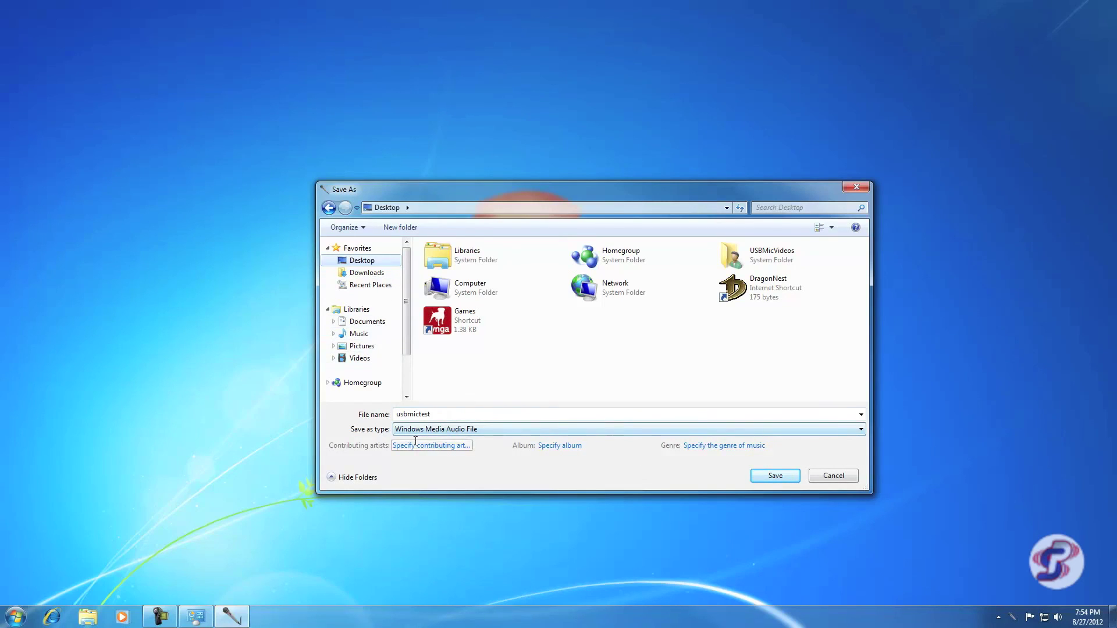
pyautogui.click(770, 482)
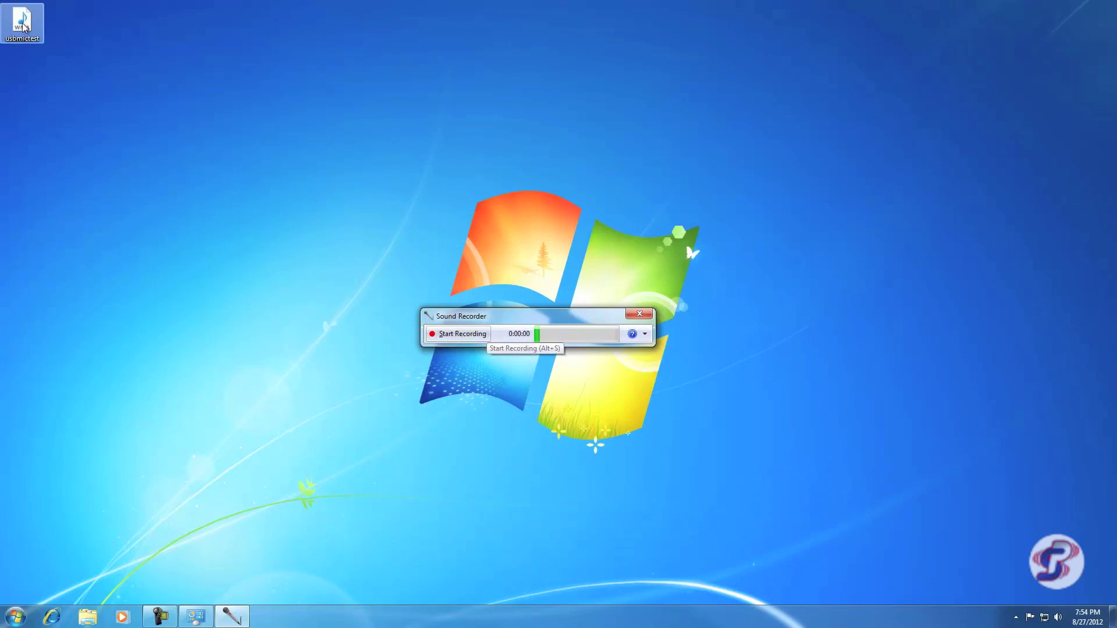
# Close Sound Recorder and open usbmictest from the desktop to play it
pyautogui.moveTo(23, 22); pyautogui.dragTo(538, 345)
pyautogui.click(630, 318)
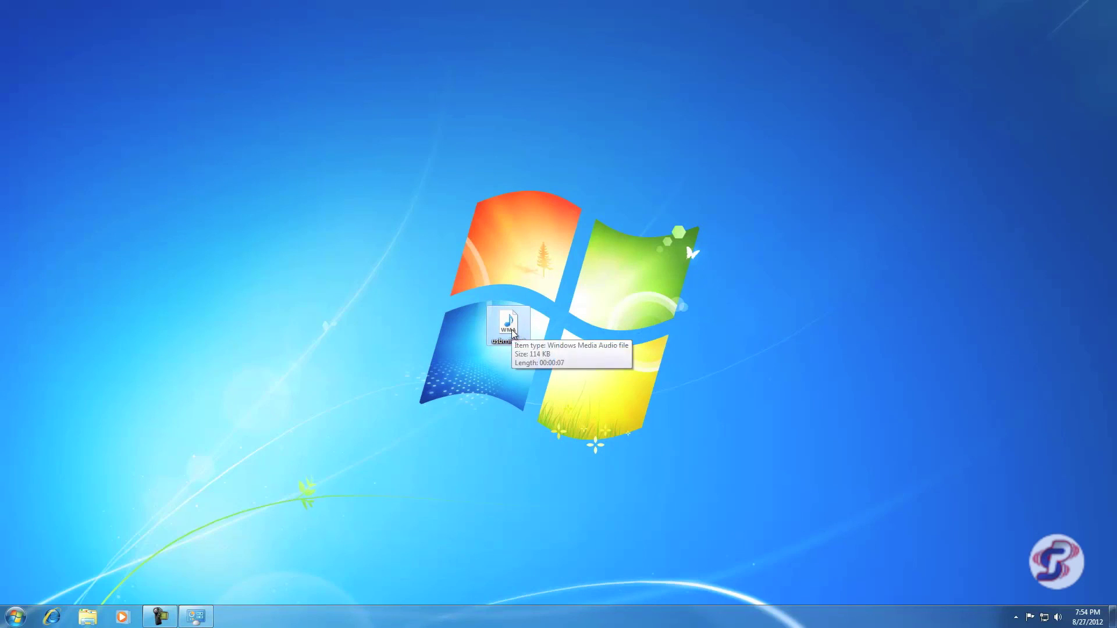
pyautogui.doubleClick(511, 330)
# Pause usbmictest playback in Windows Media Player, then close the player
pyautogui.moveTo(51, 10); pyautogui.dragTo(290, 125)
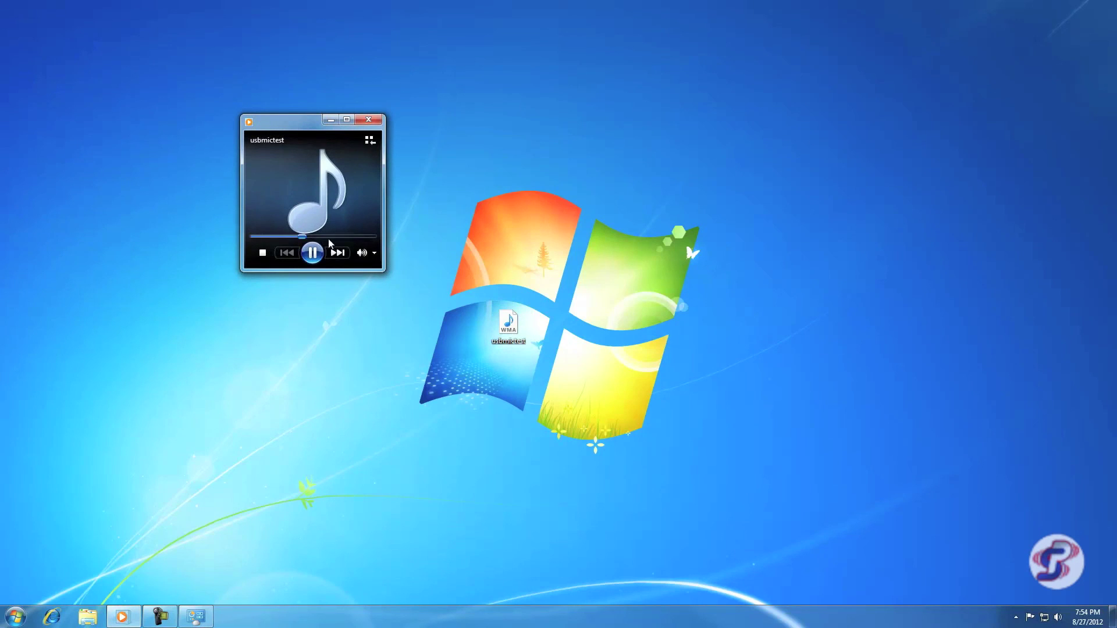
pyautogui.click(312, 253)
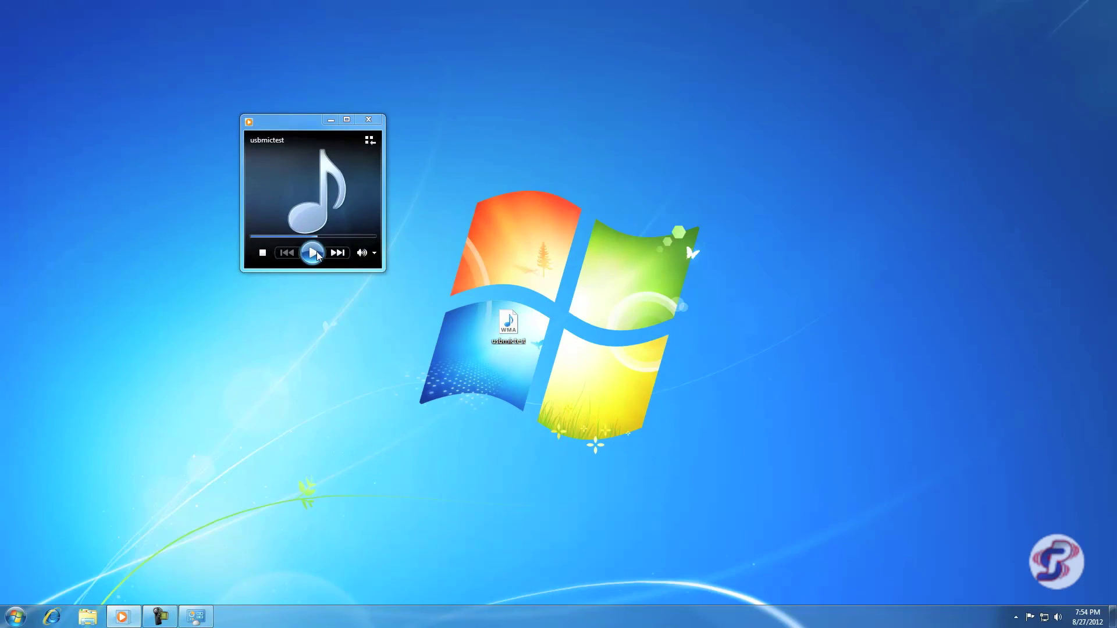
pyautogui.moveTo(295, 140); pyautogui.dragTo(558, 280)
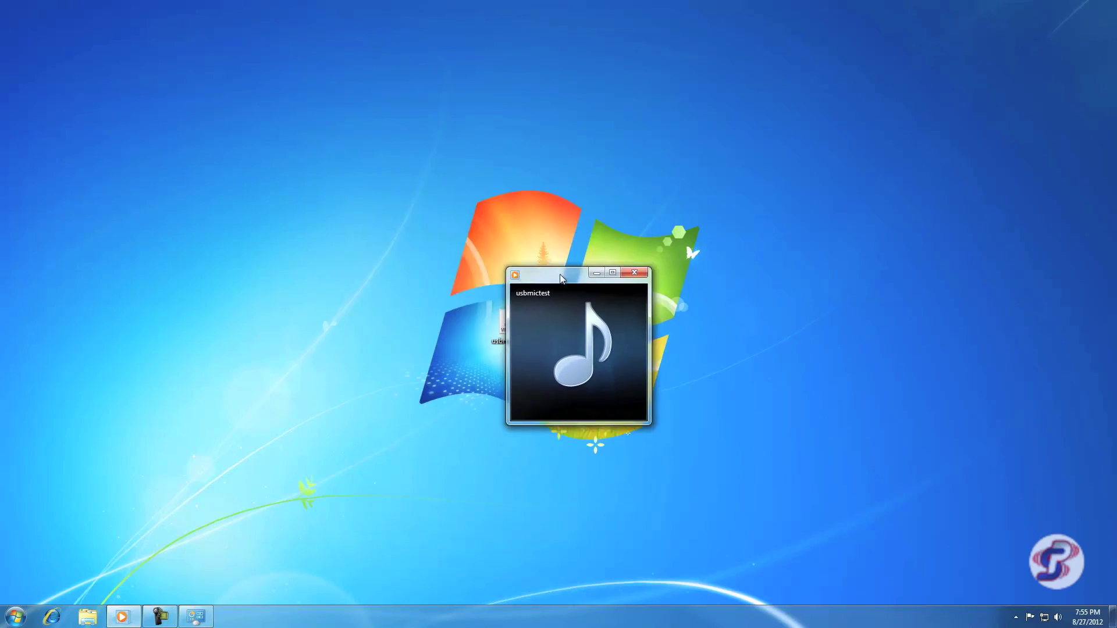
pyautogui.click(637, 274)
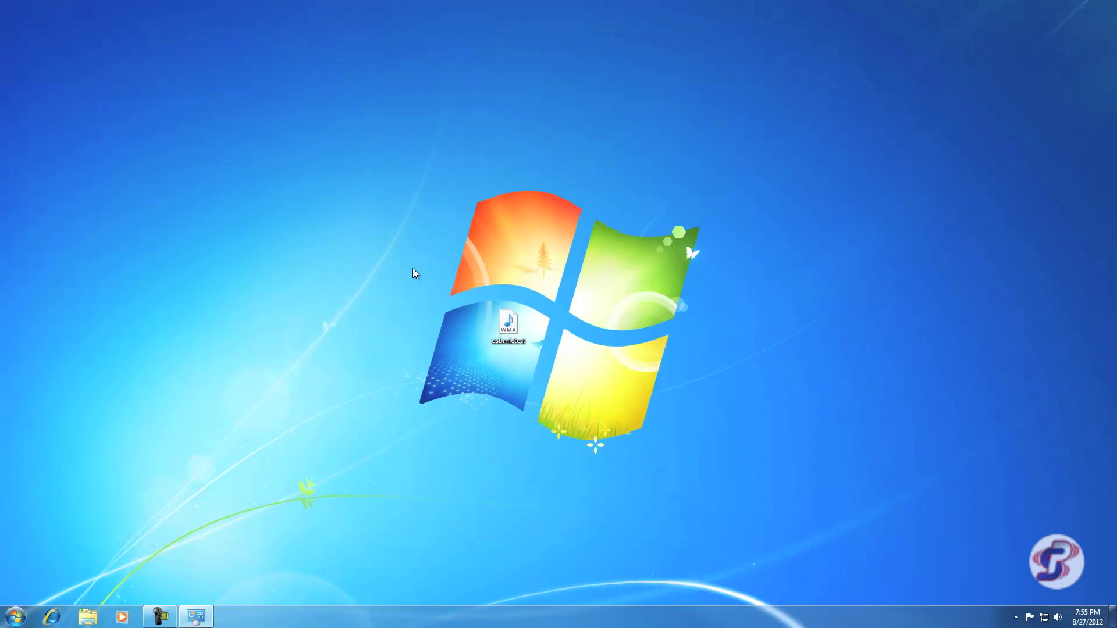
pyautogui.moveTo(397, 188); pyautogui.dragTo(640, 450)
pyautogui.moveTo(324, 157); pyautogui.dragTo(746, 531)
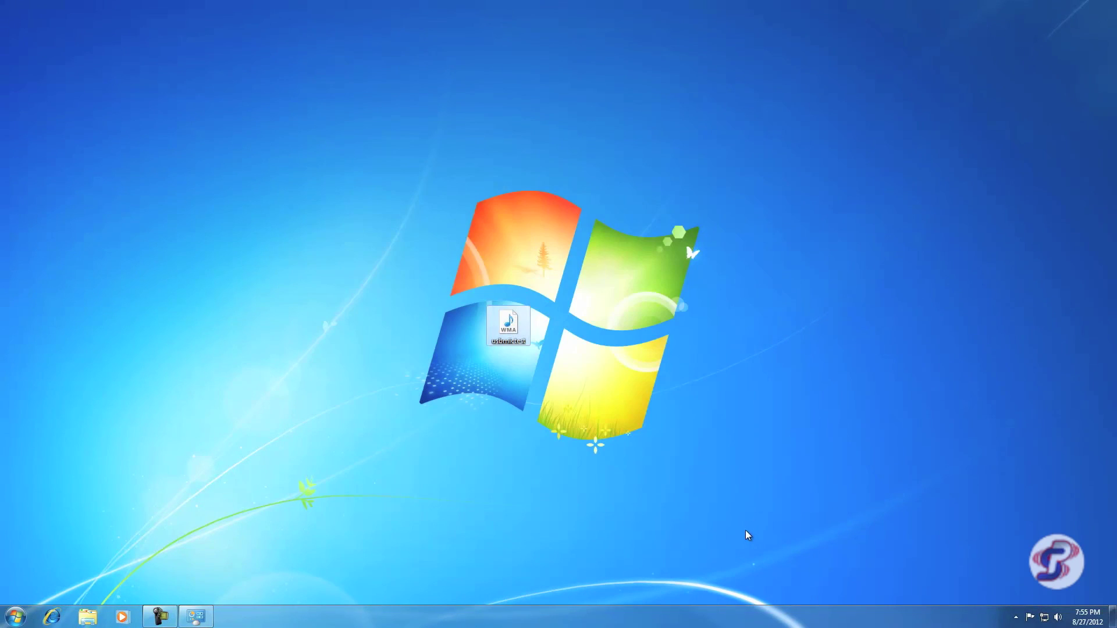